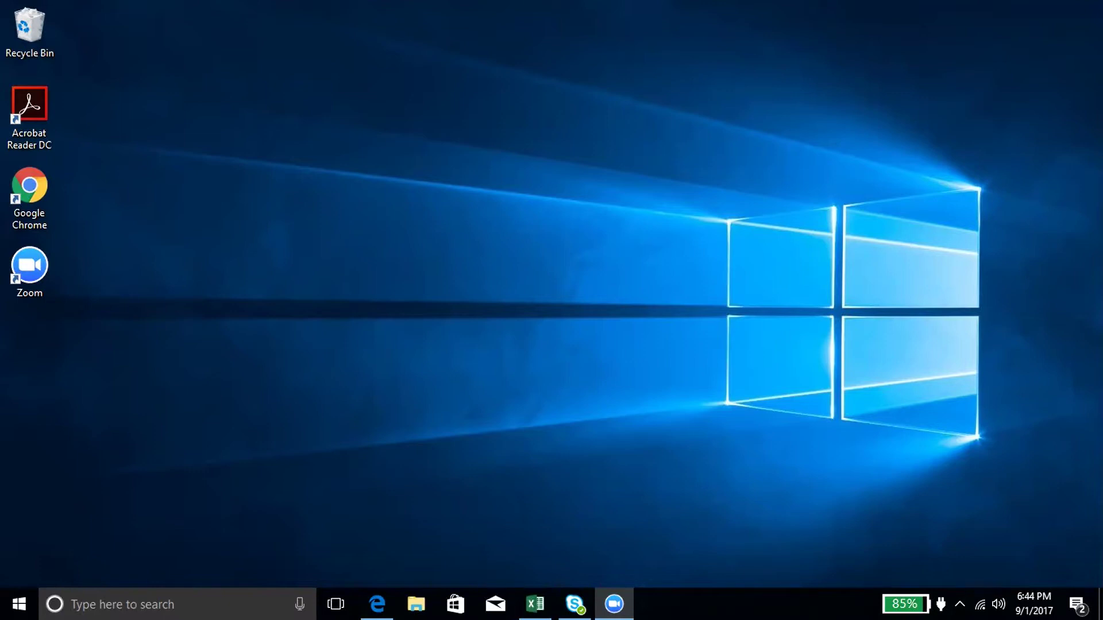
Step: Open learnwise.org in Google Chrome
double_click(39, 185)
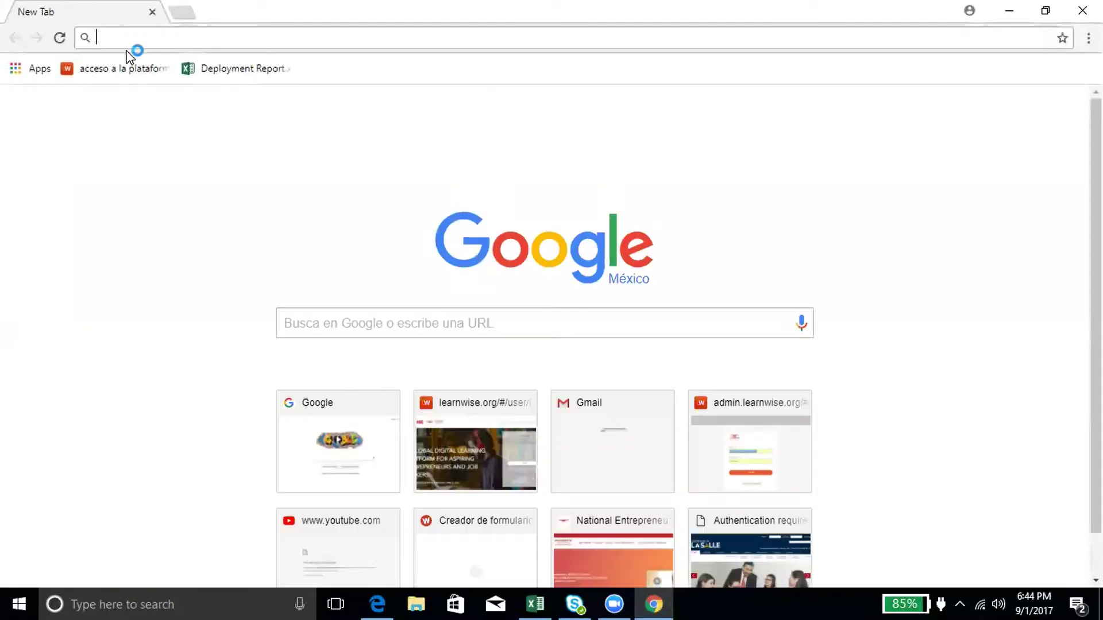
type("LEA")
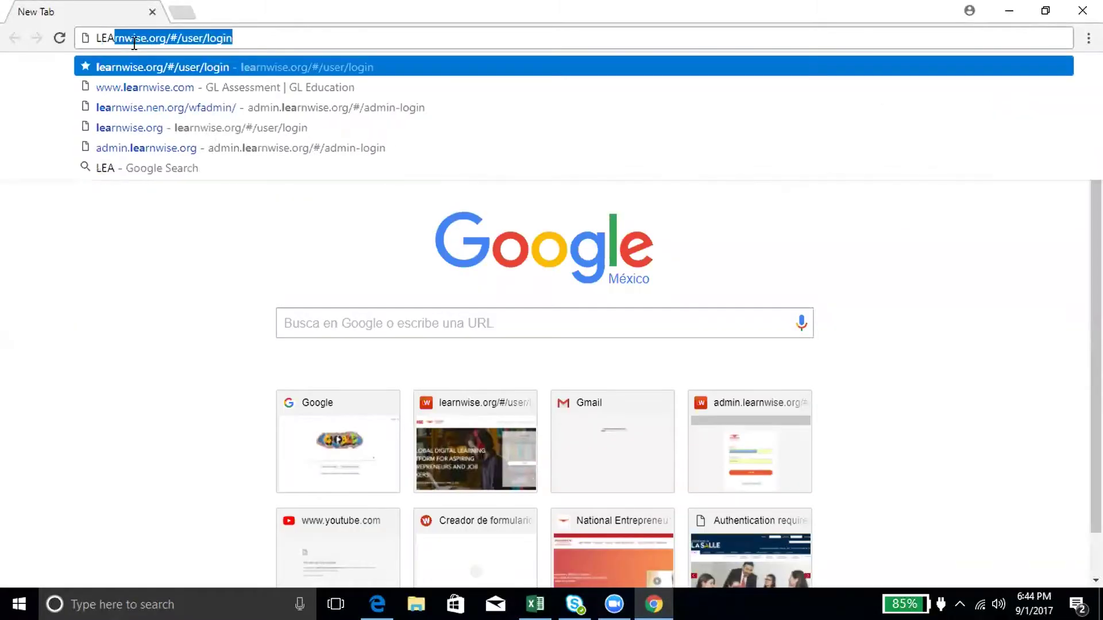
type("RNWISE.ORG")
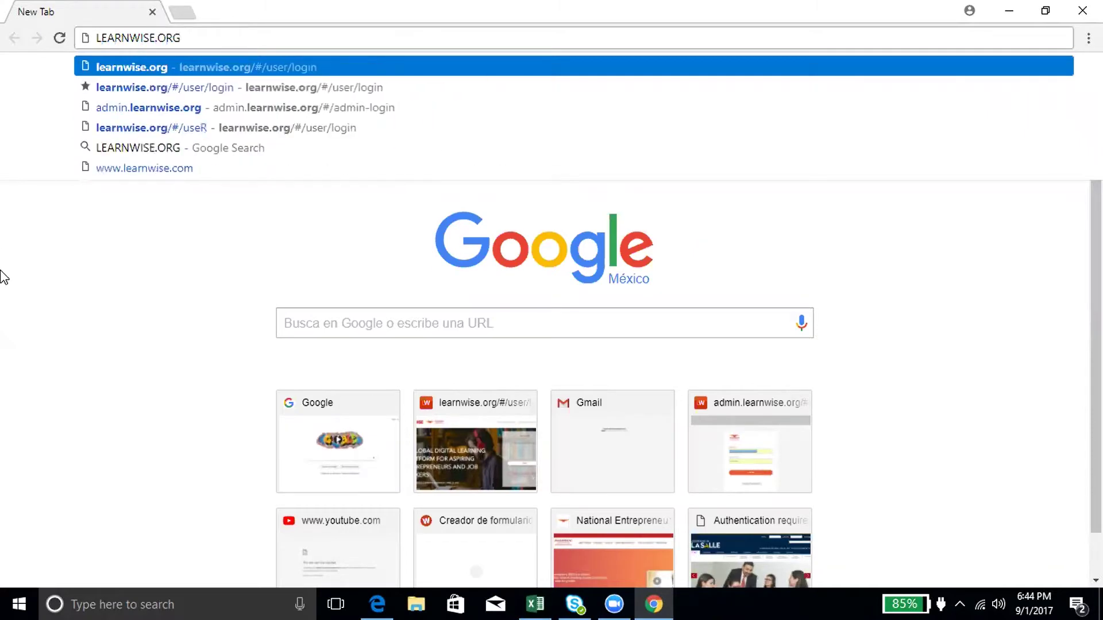
key("Return")
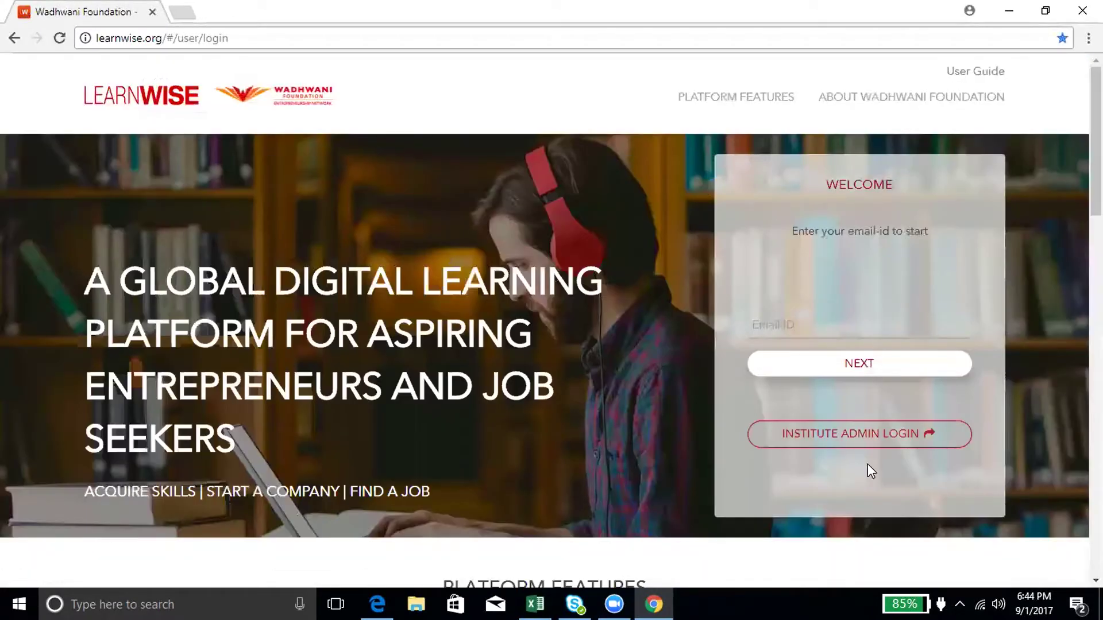
Step: Sign in with the faculty account's e-mail and password, declining the browser's offer to update the saved password
left_click(783, 323)
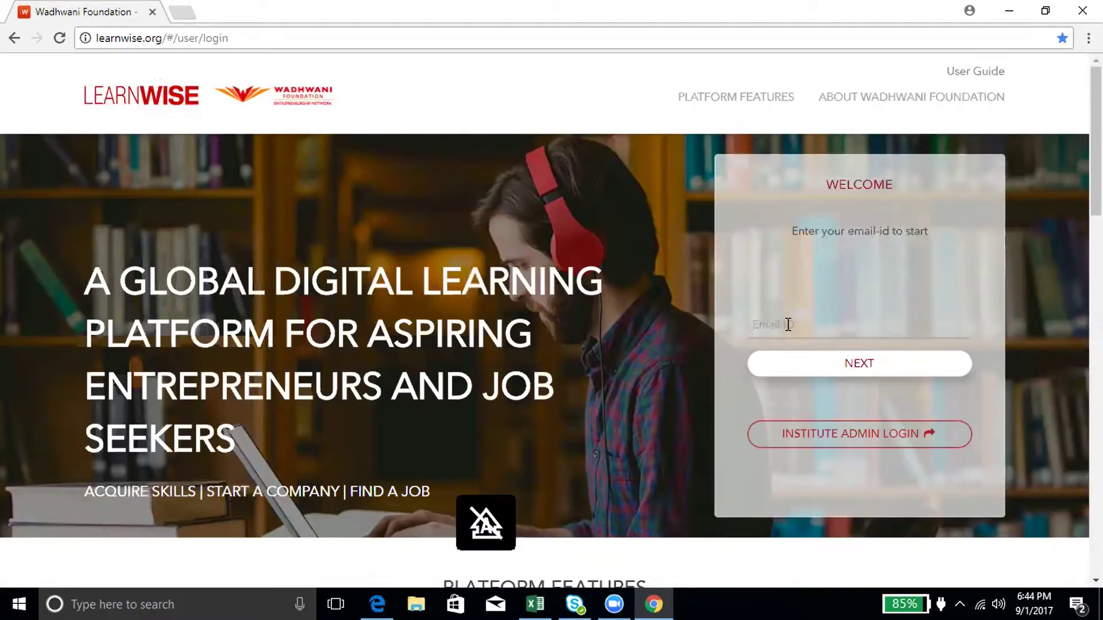
type("sesion")
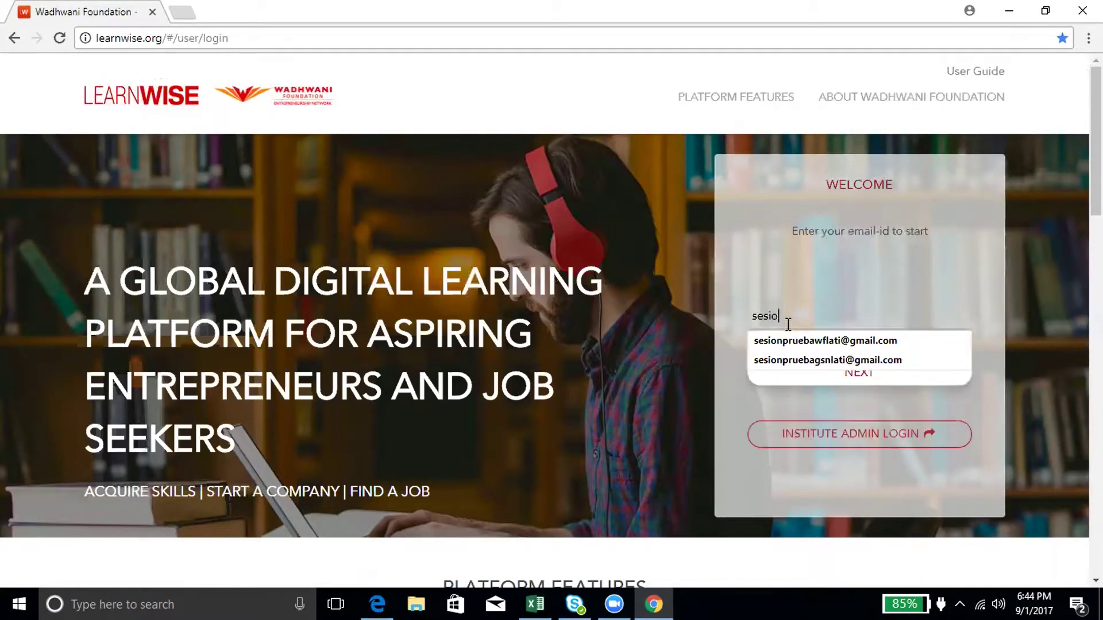
left_click(824, 341)
left_click(845, 370)
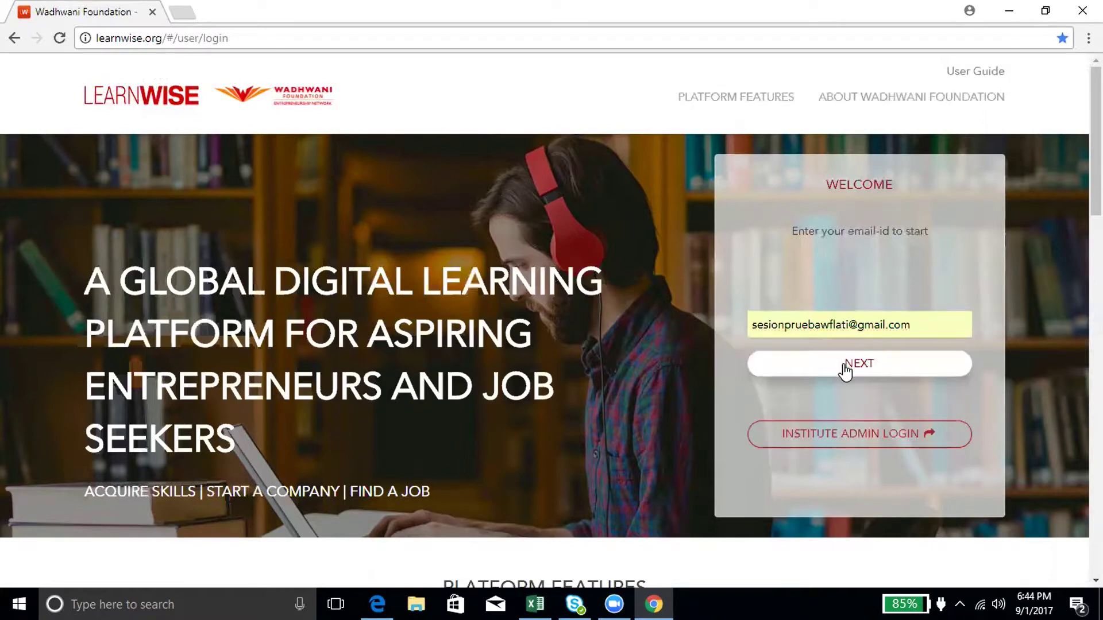
type("•••••••••••")
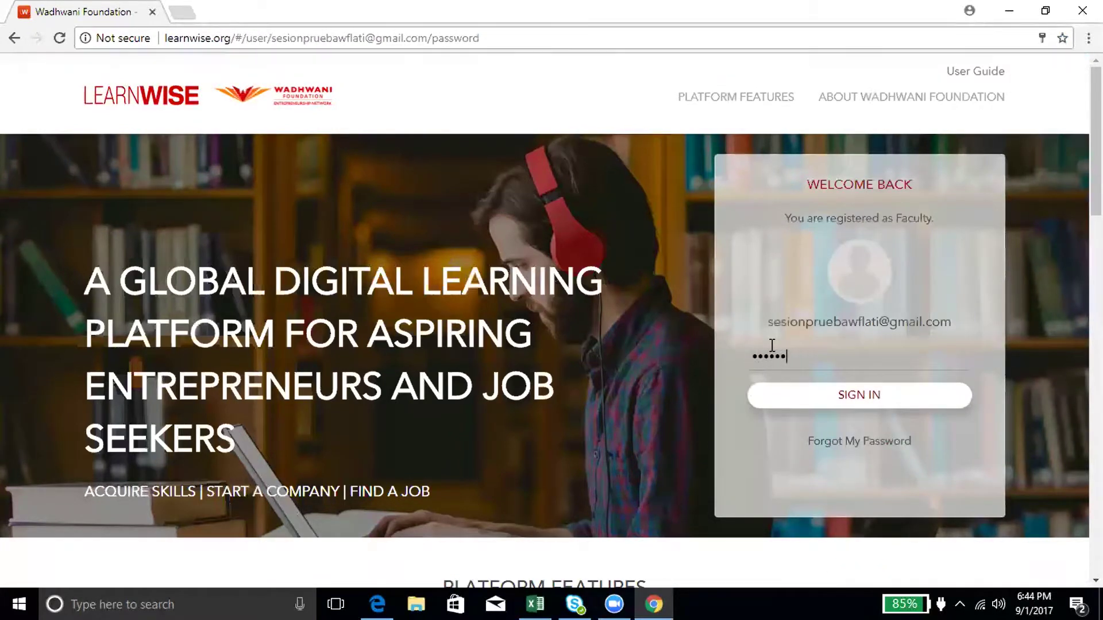
type("••")
left_click(868, 406)
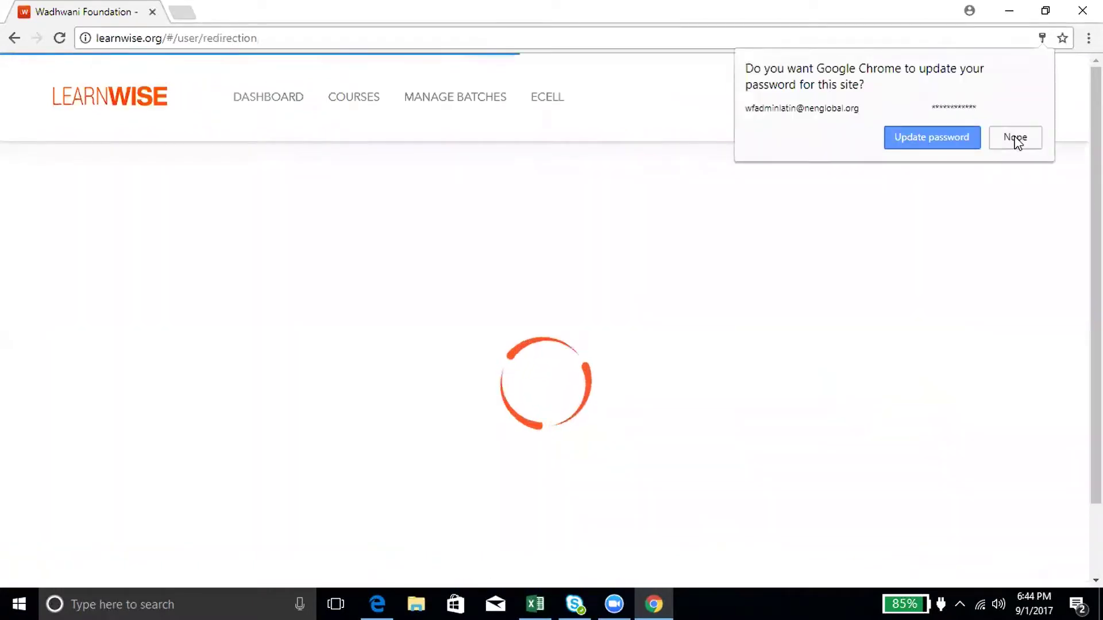
left_click(1016, 137)
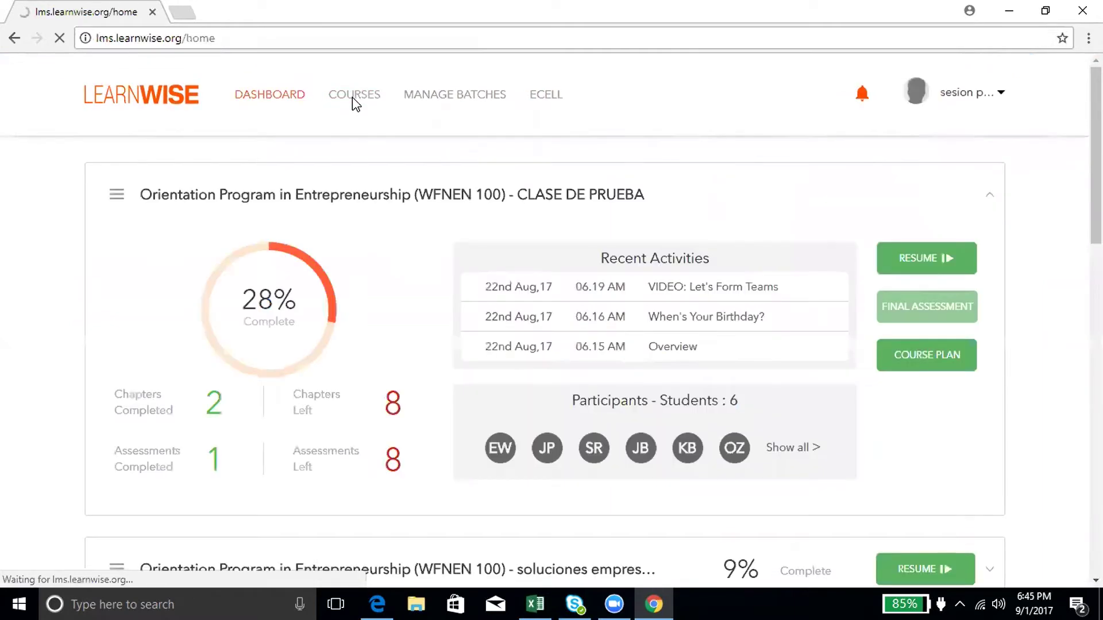
Step: From the courses, start creating a batch for the Basic Program in Entrepreneurship (WFNEN 101)
left_click(347, 96)
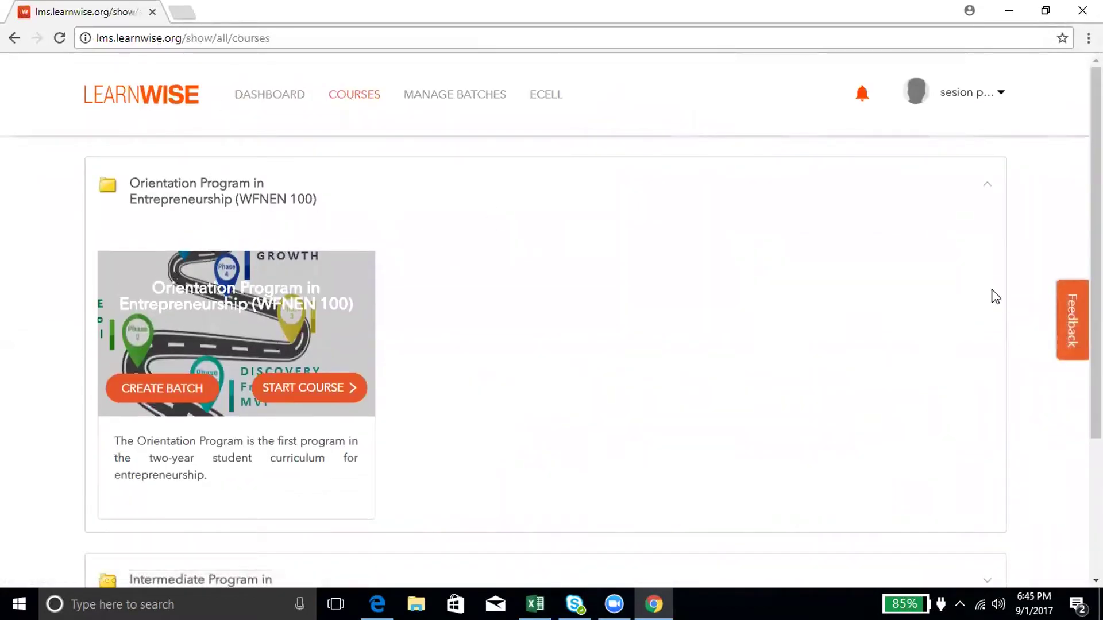
scroll(1095, 344, "down", 4)
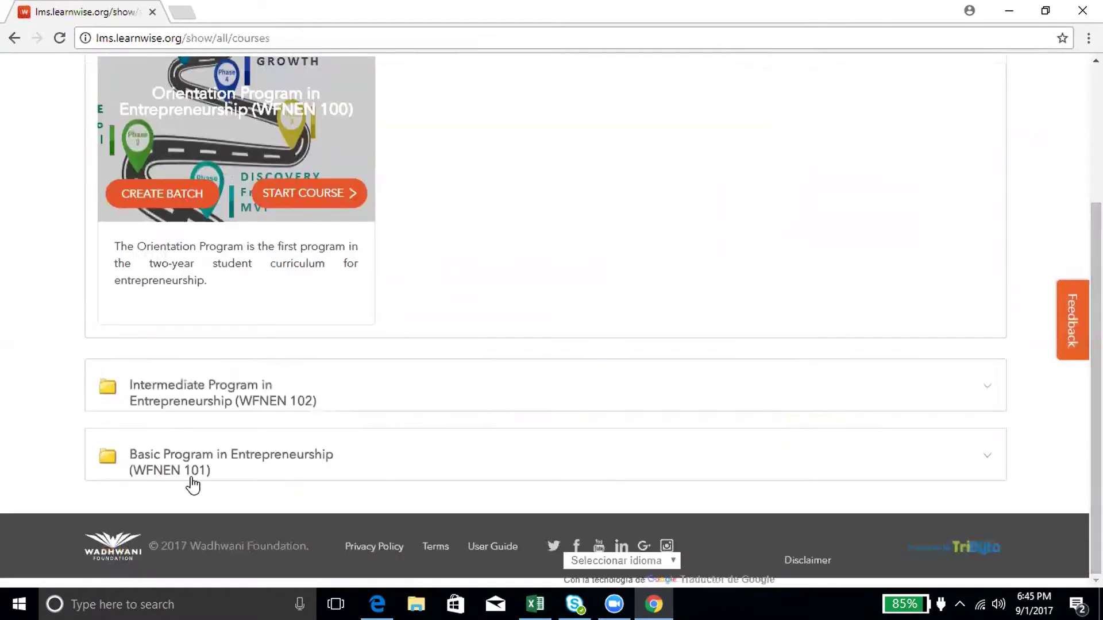
left_click(276, 467)
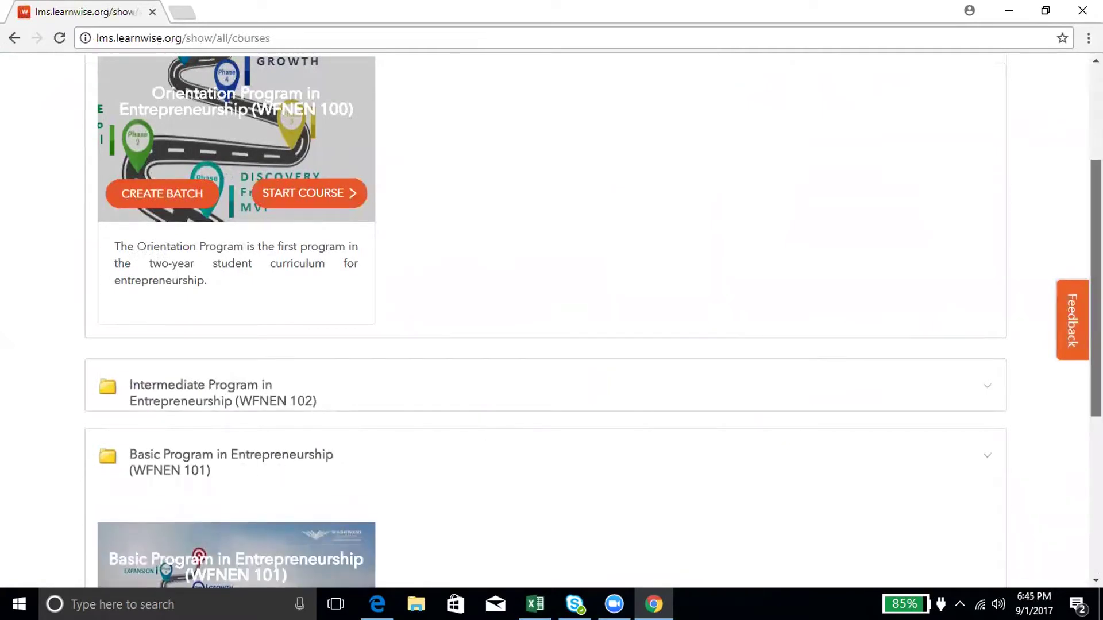
scroll(1095, 345, "down", 4)
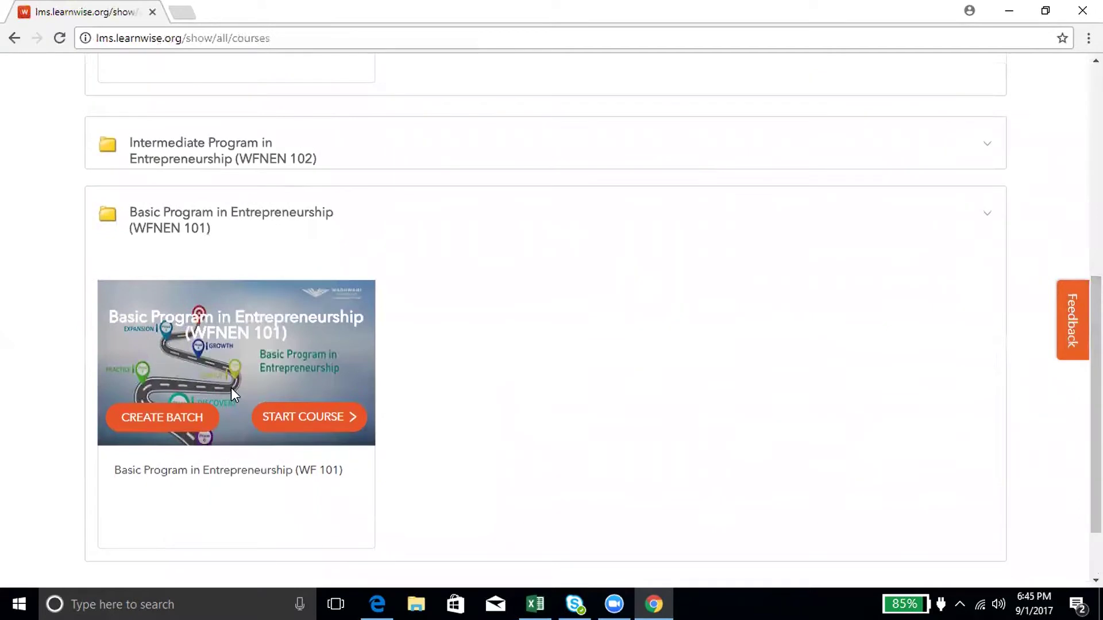
left_click(157, 423)
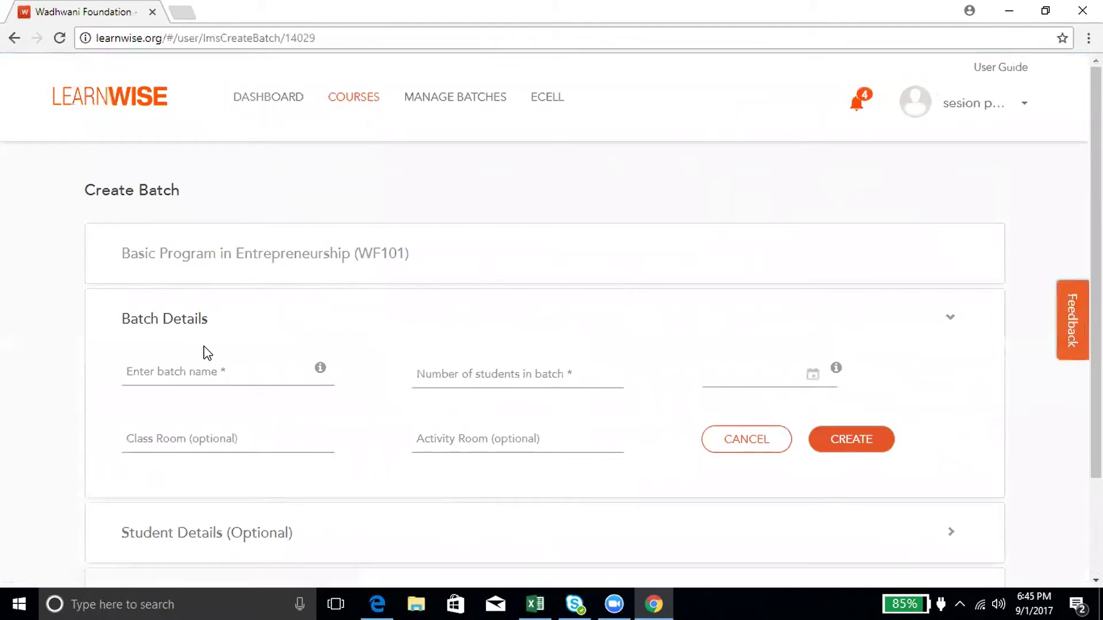
Step: Fill in the batch name SESION MUESTRA VIDEO, 20 students and the start date Sep 04, 2017
left_click(168, 368)
key("Caps_Lock")
type("SESION")
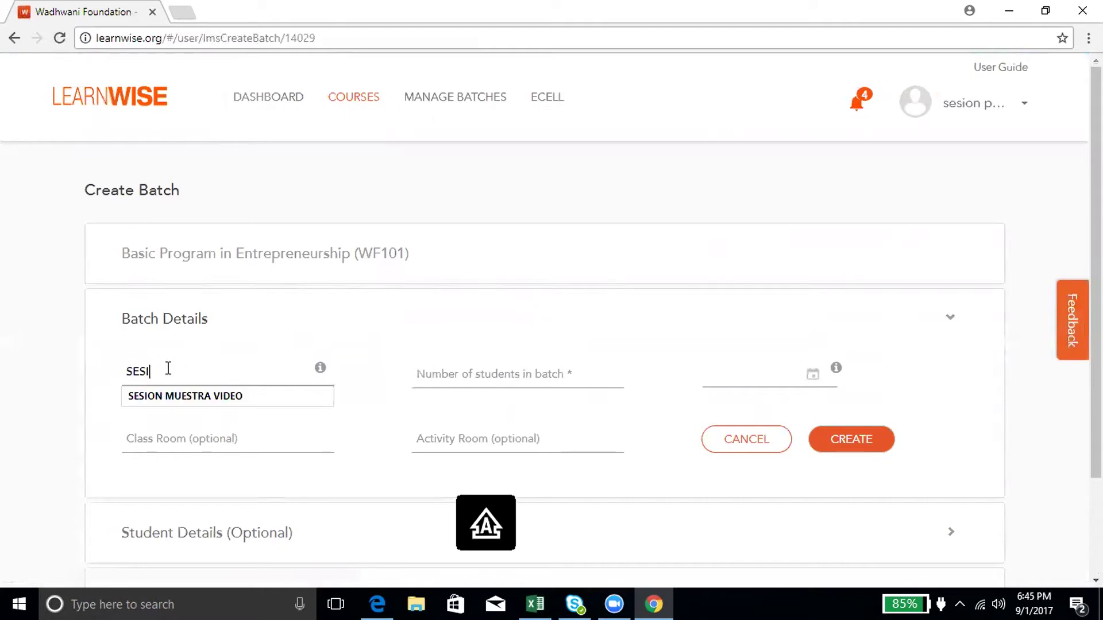
left_click(198, 398)
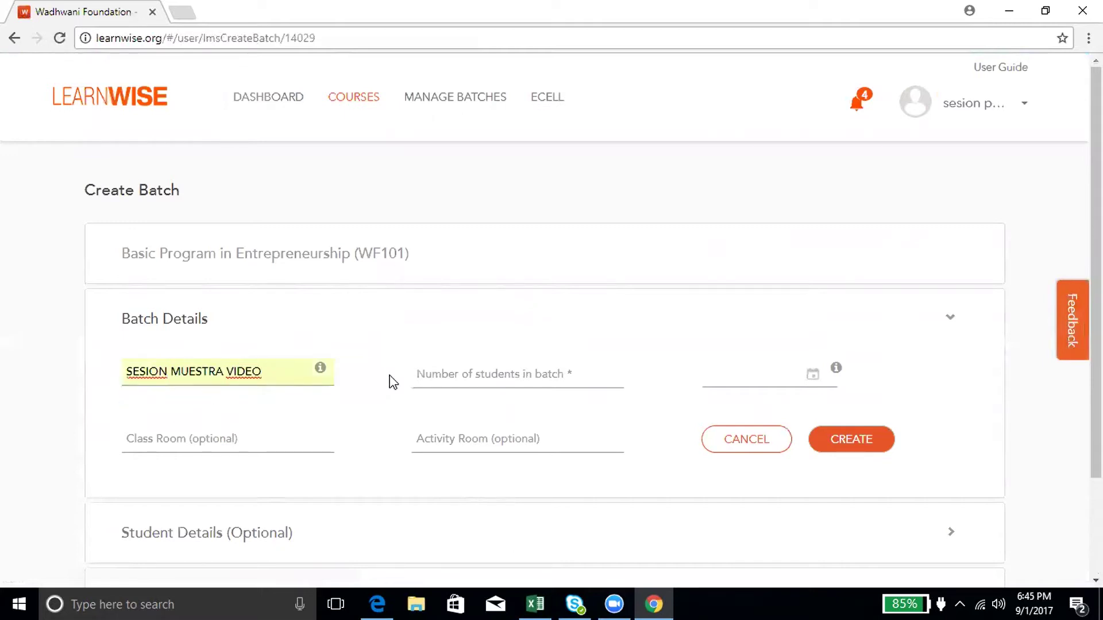
left_click(457, 369)
type("20")
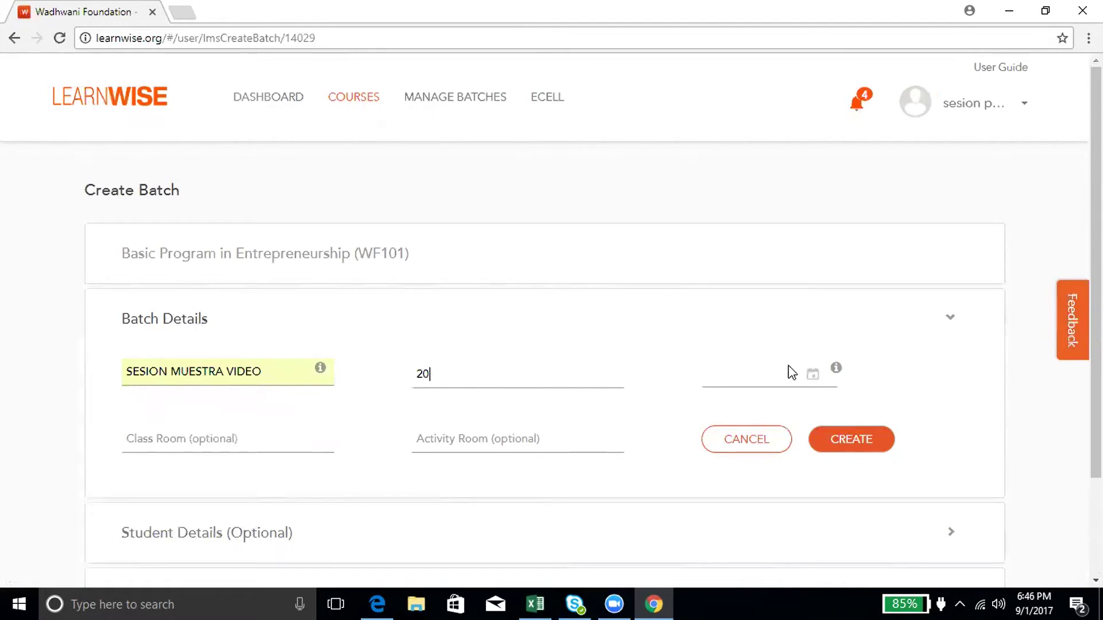
left_click(811, 374)
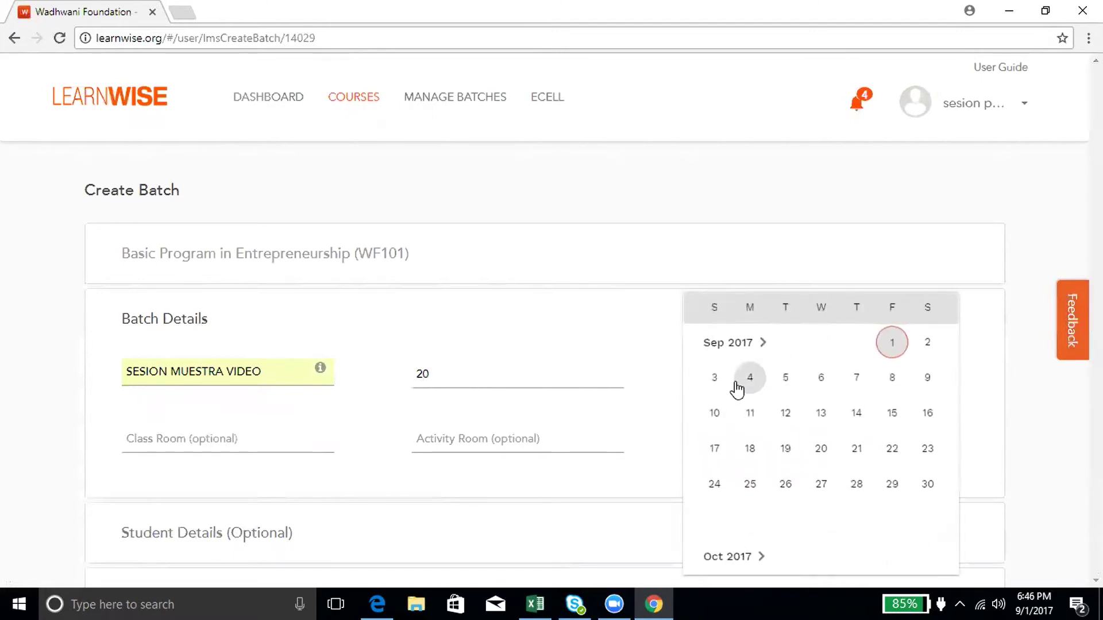
left_click(749, 379)
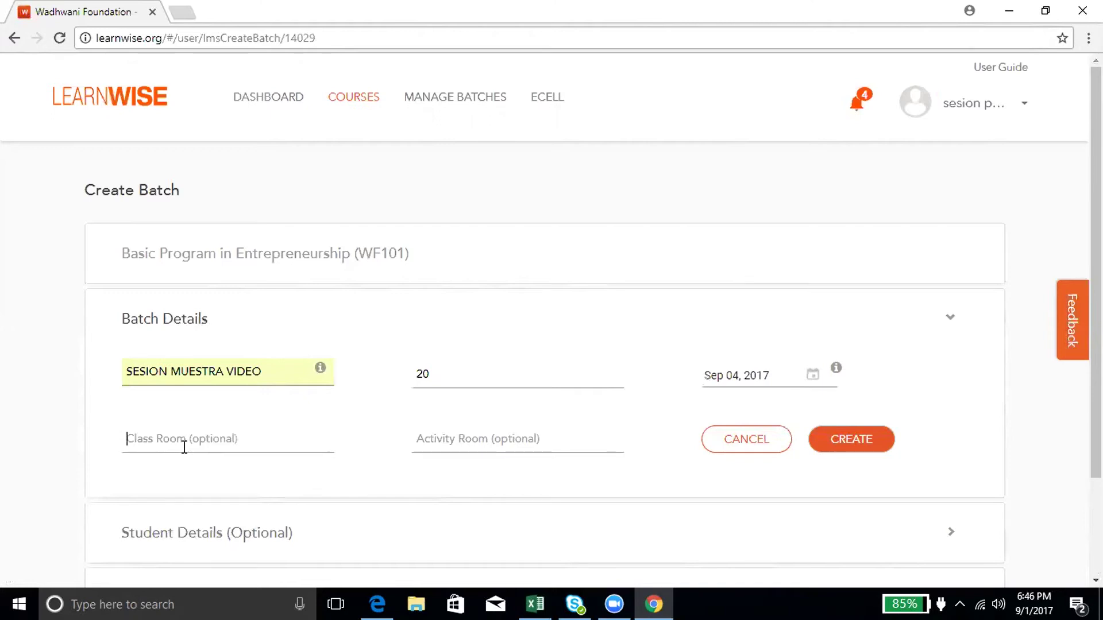
Step: Enter AULA DE COMPUTO as class room and AULA DE SEMINARIOS I as activity room, and create the batch
type("AULA DE COMPUTO")
left_click(457, 443)
type("AULA")
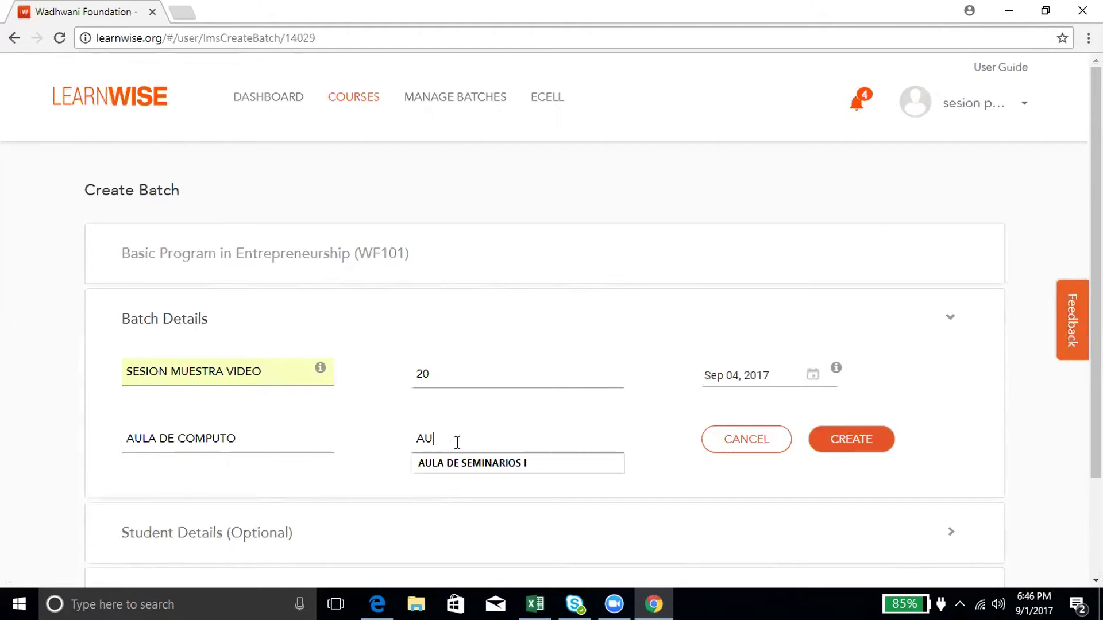
left_click(480, 464)
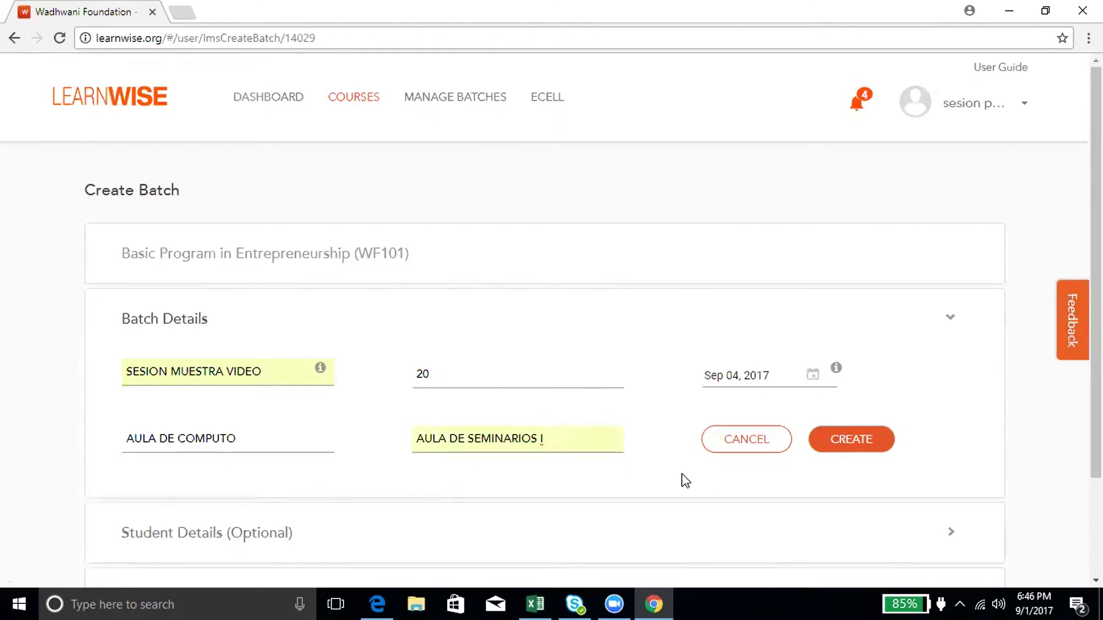
left_click(864, 447)
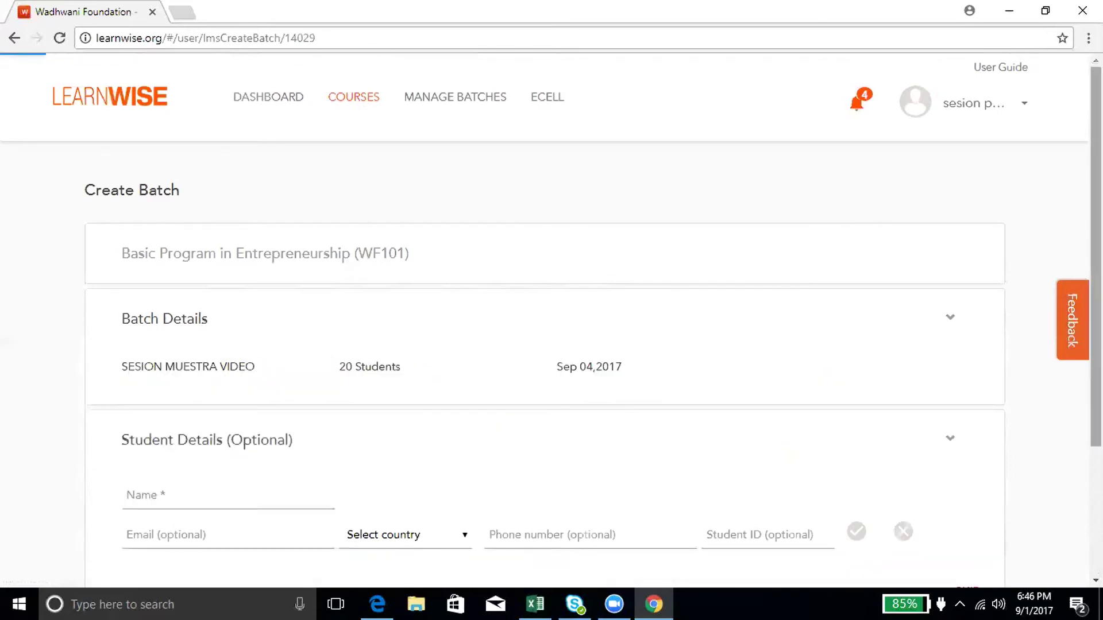
Step: Skip the optional student details and finish the batch setup without adding further lesson dates to the course plan
scroll(714, 402, "down", 3)
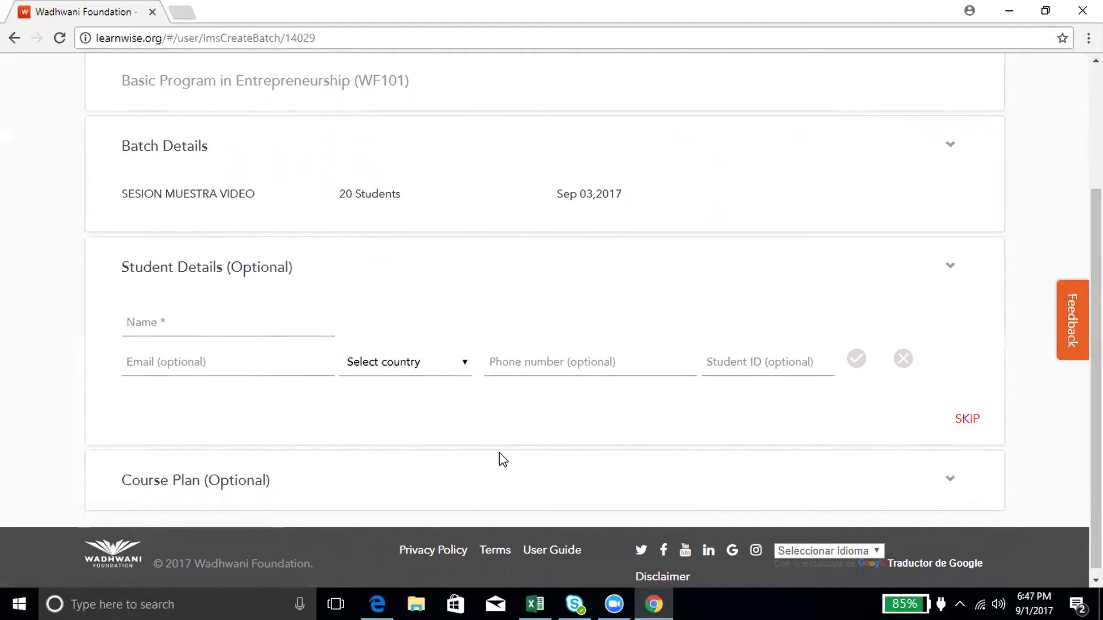
left_click(965, 424)
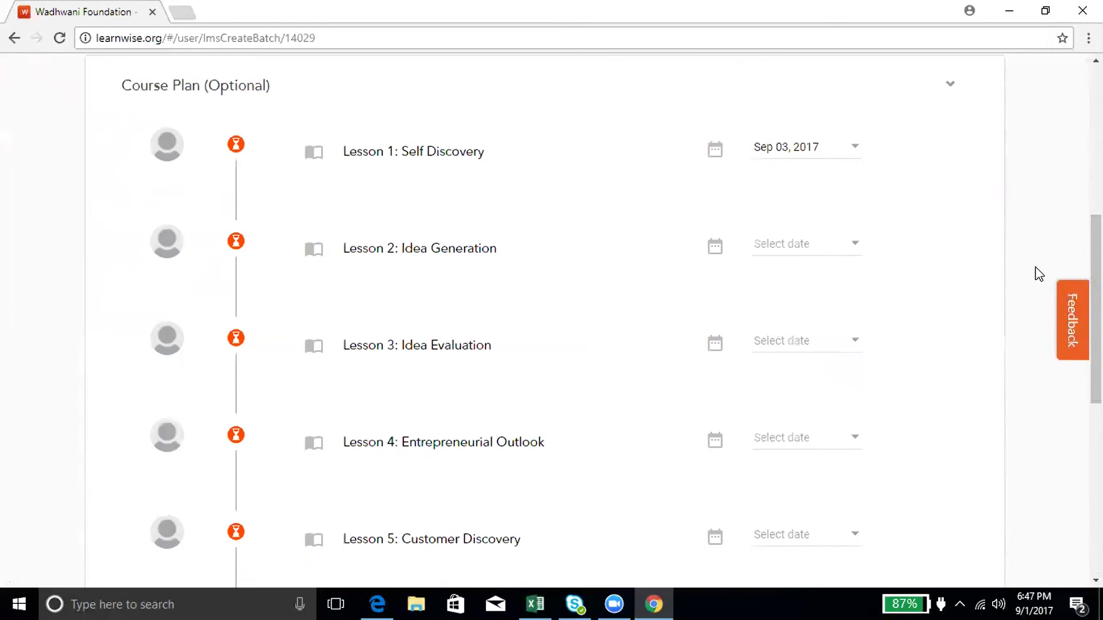
scroll(1037, 271, "down", 4)
scroll(546, 319, "down", 3)
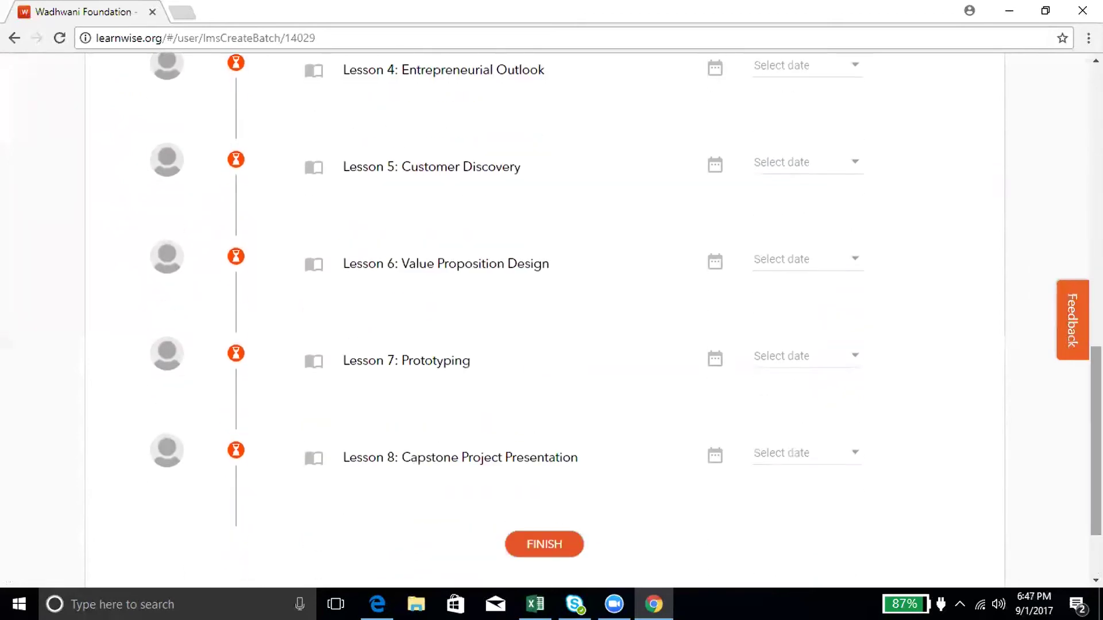
left_click(541, 545)
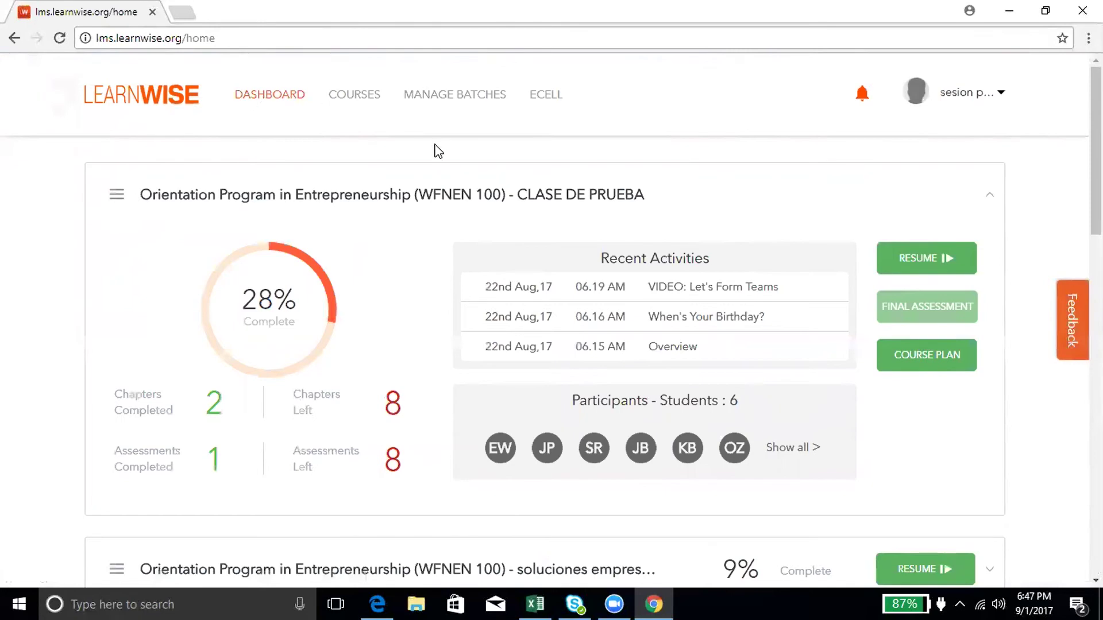
Step: Find the SESION MUESTRA VIDEO batch on the dashboard and expand its lesson list
scroll(550, 319, "down", 8)
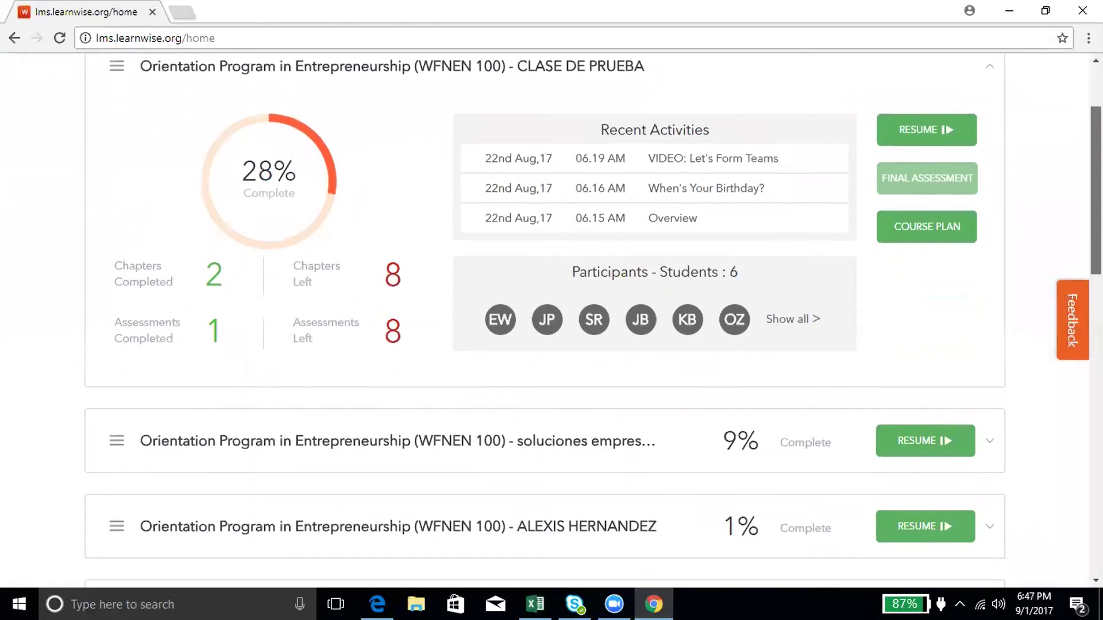
scroll(593, 321, "down", 10)
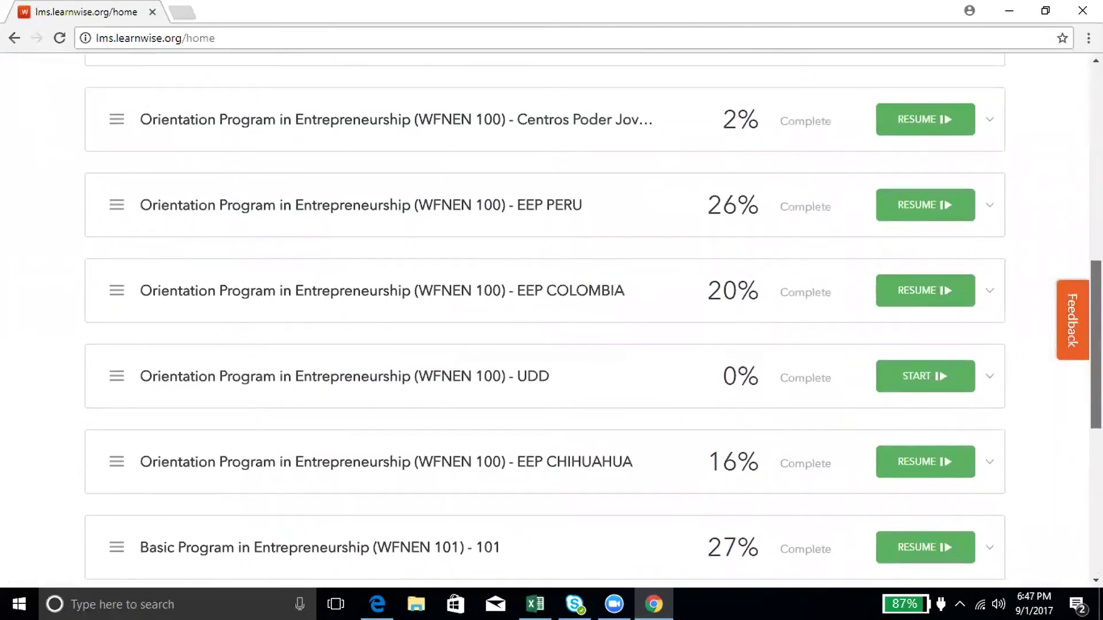
scroll(592, 321, "down", 1)
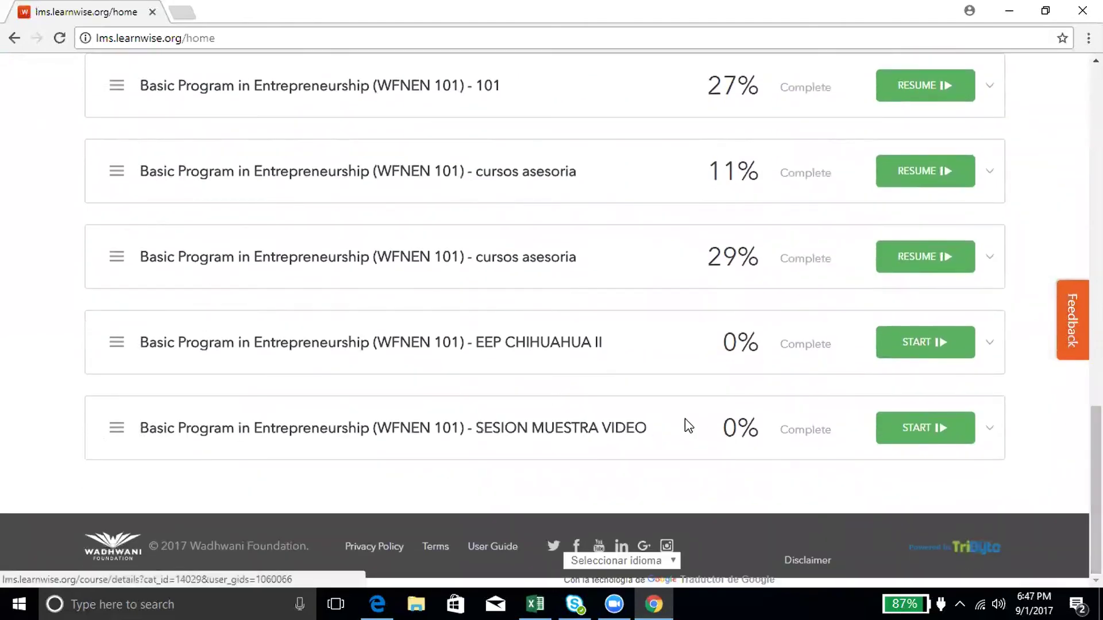
left_click(114, 436)
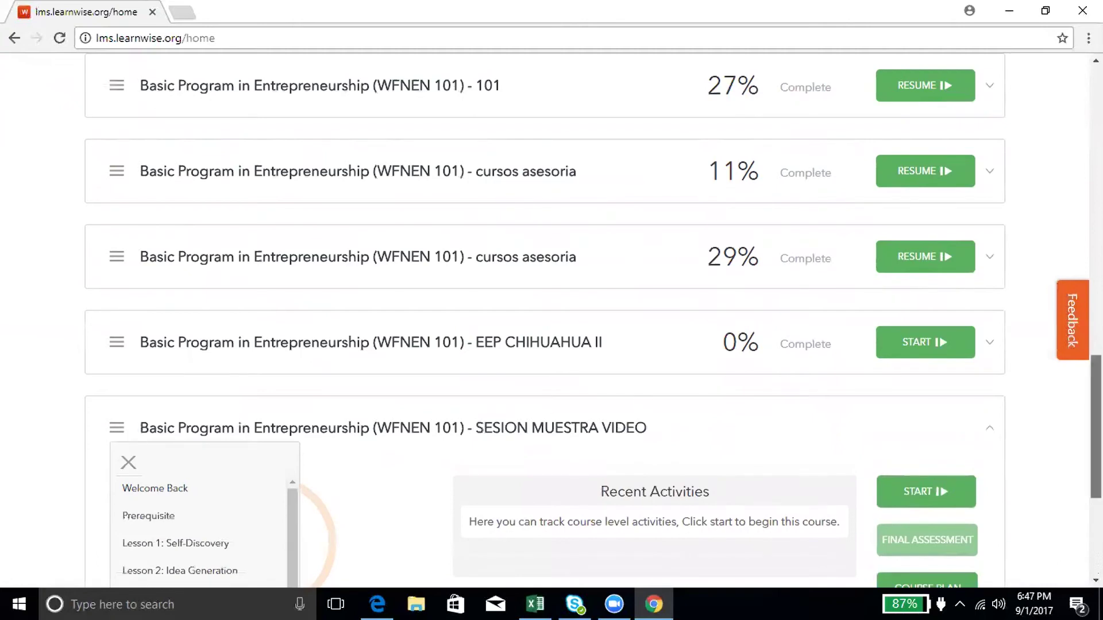
scroll(1074, 411, "down", 3)
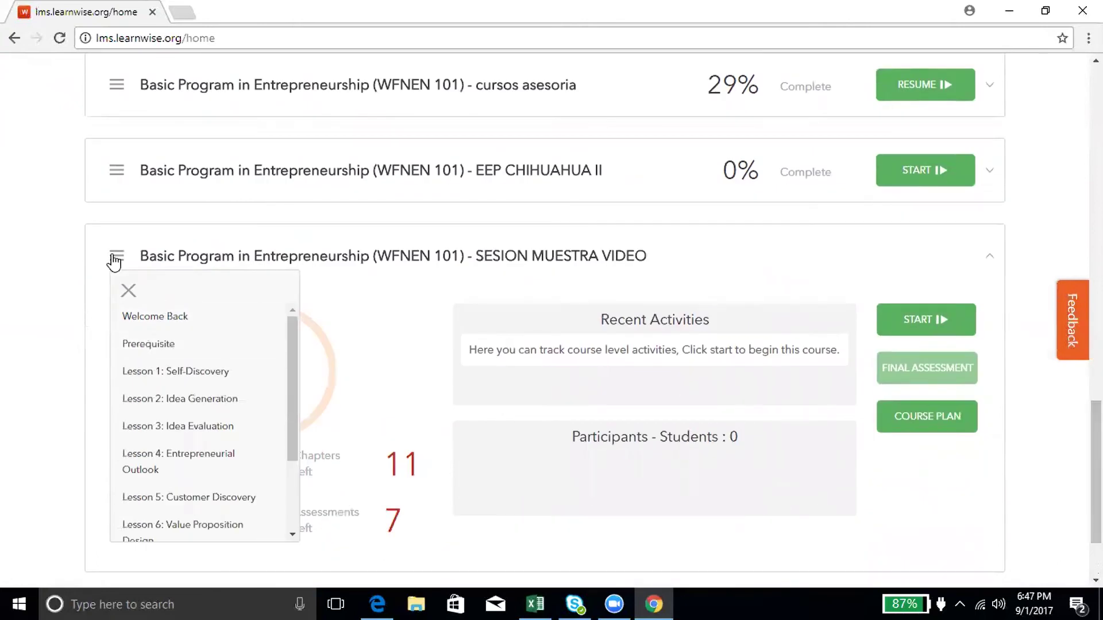
Step: Open the SESION MUESTRA VIDEO batch's course plan and look through its lessons and dates
left_click(910, 428)
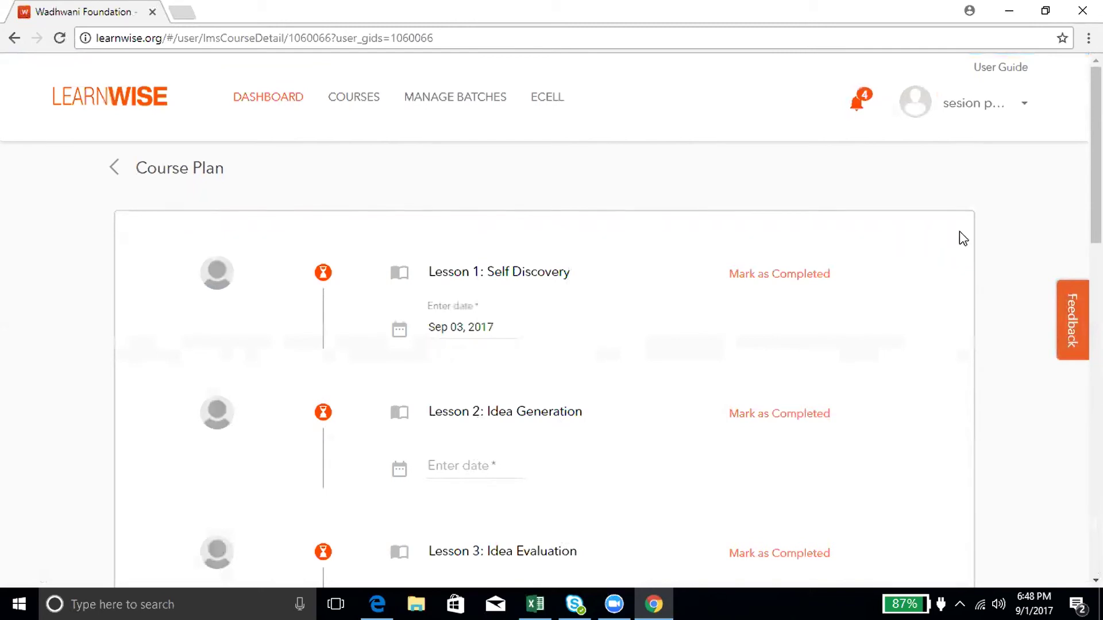
scroll(964, 238, "down", 4)
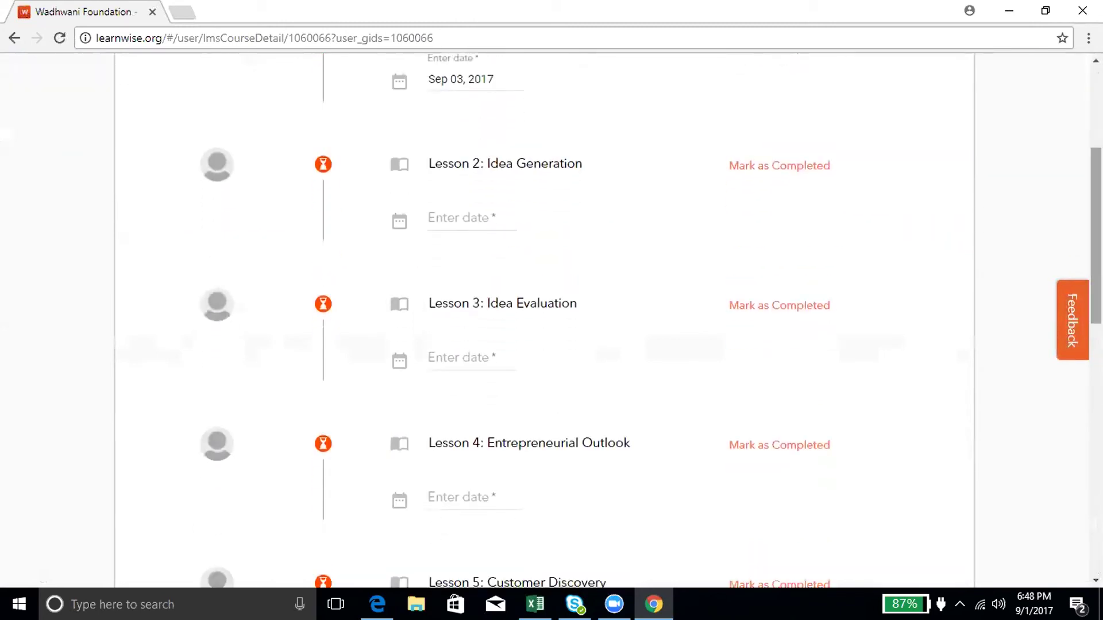
scroll(551, 322, "down", 10)
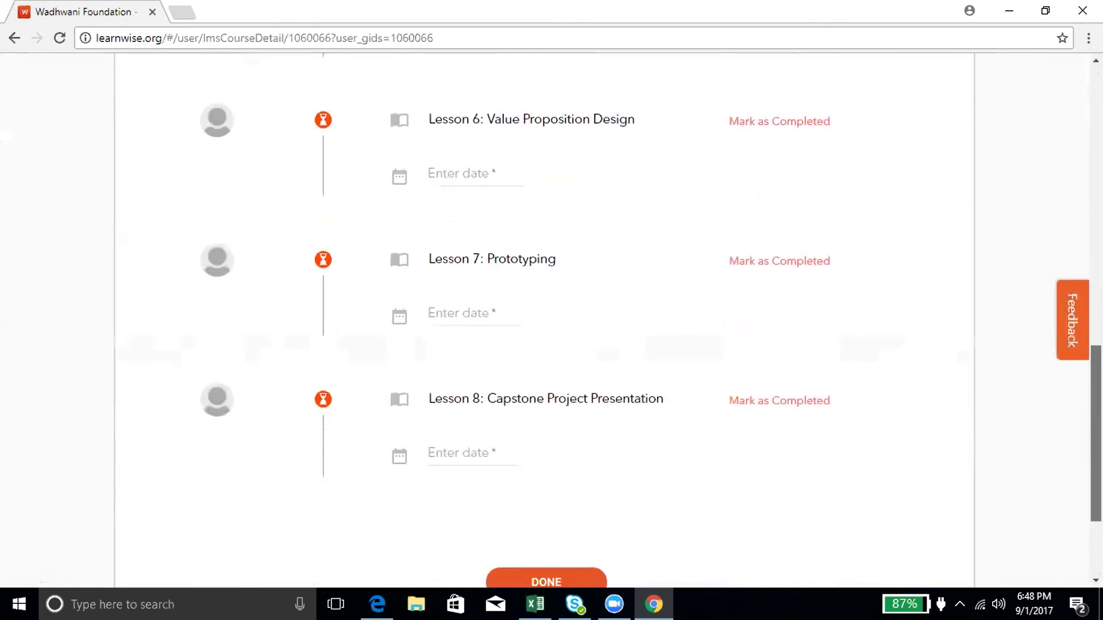
Step: Leave the course plan for the batch management page and find the SESION MUESTRA VIDEO batch among the active batches
scroll(551, 322, "up", 9)
scroll(551, 322, "up", 5)
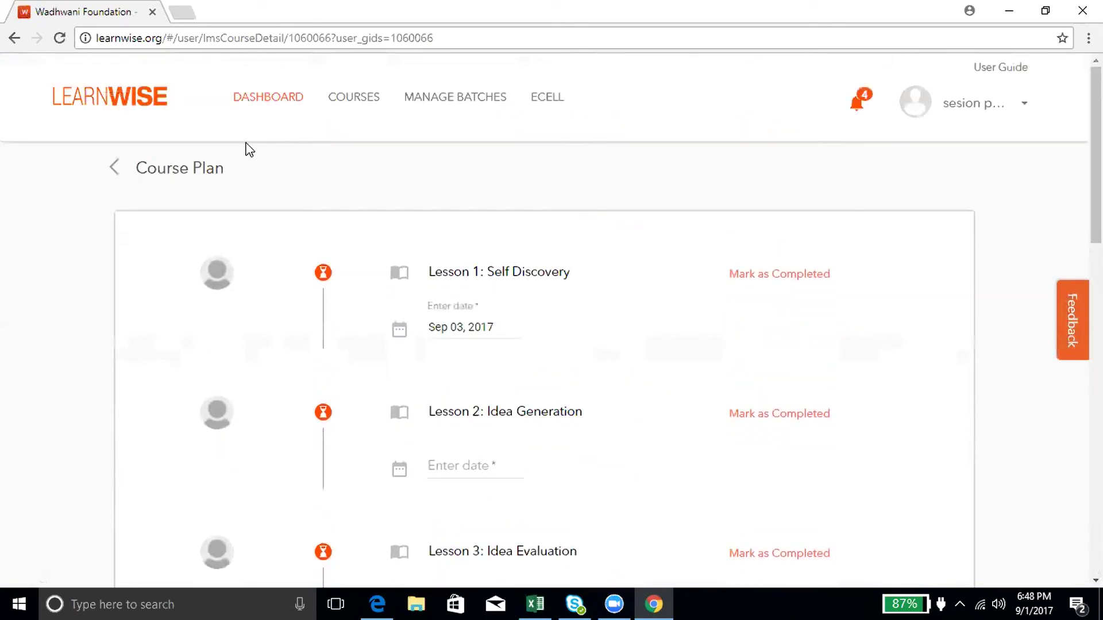
left_click(448, 104)
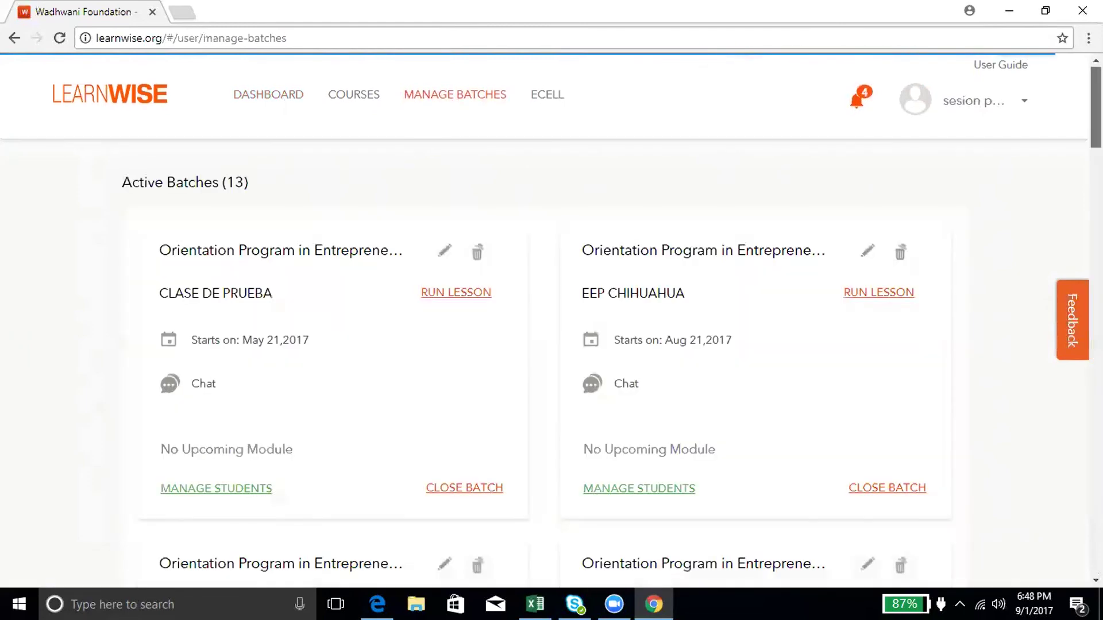
scroll(551, 344, "down", 1)
scroll(551, 322, "down", 2)
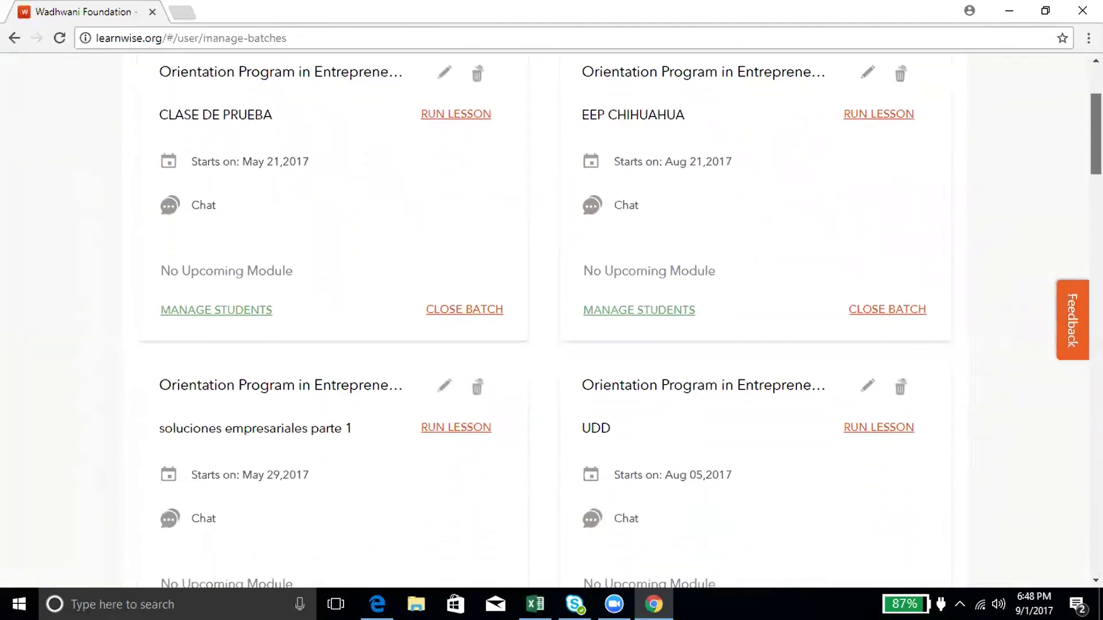
scroll(552, 321, "down", 10)
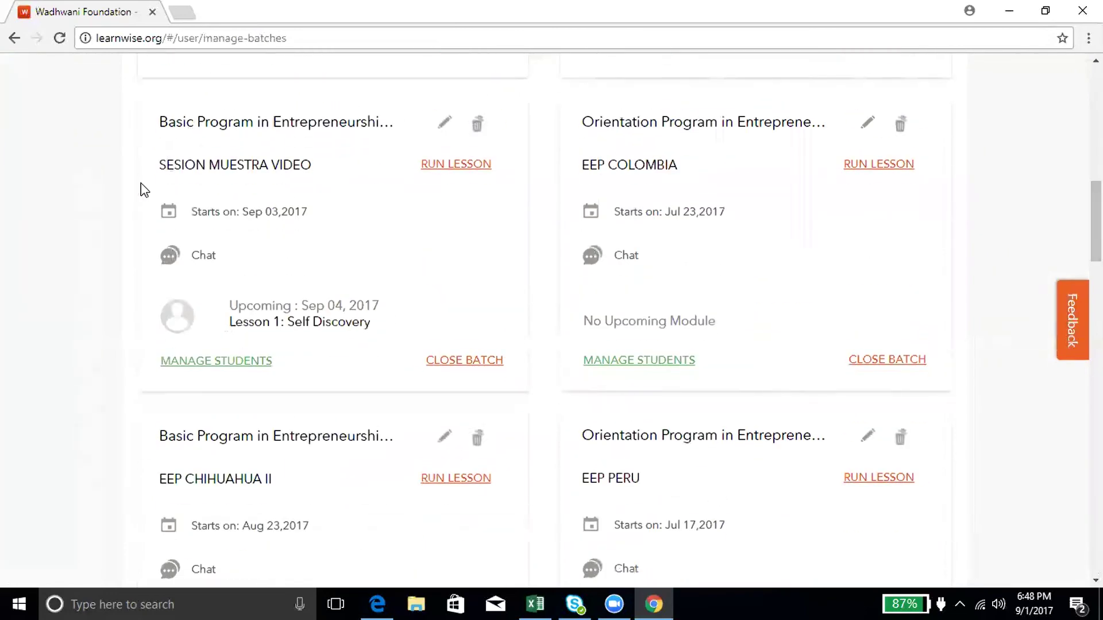
Step: Highlight the batch name SESION MUESTRA VIDEO and its Basic Program in Entrepreneurship title to check the batch's details
left_click_drag(161, 163, 314, 167)
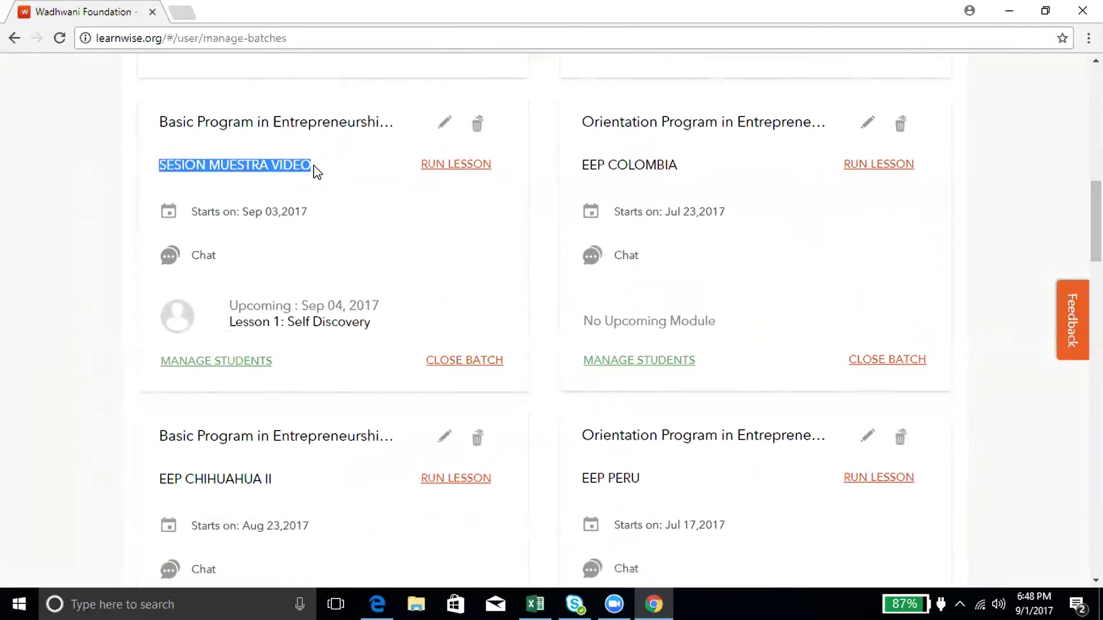
left_click(165, 166)
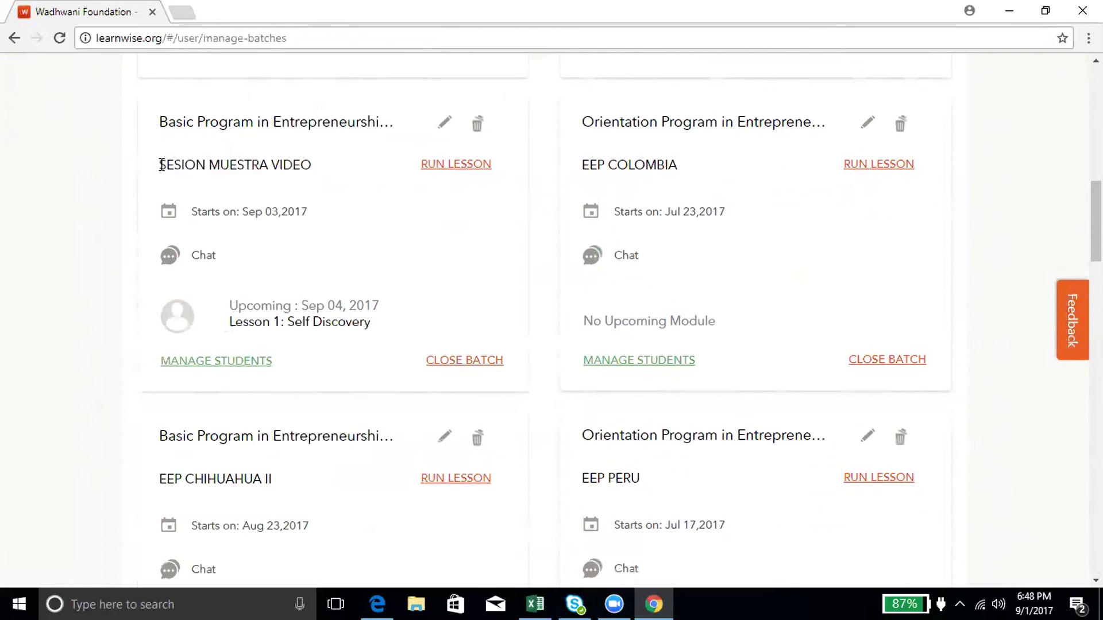
left_click_drag(162, 165, 312, 165)
left_click_drag(159, 121, 355, 121)
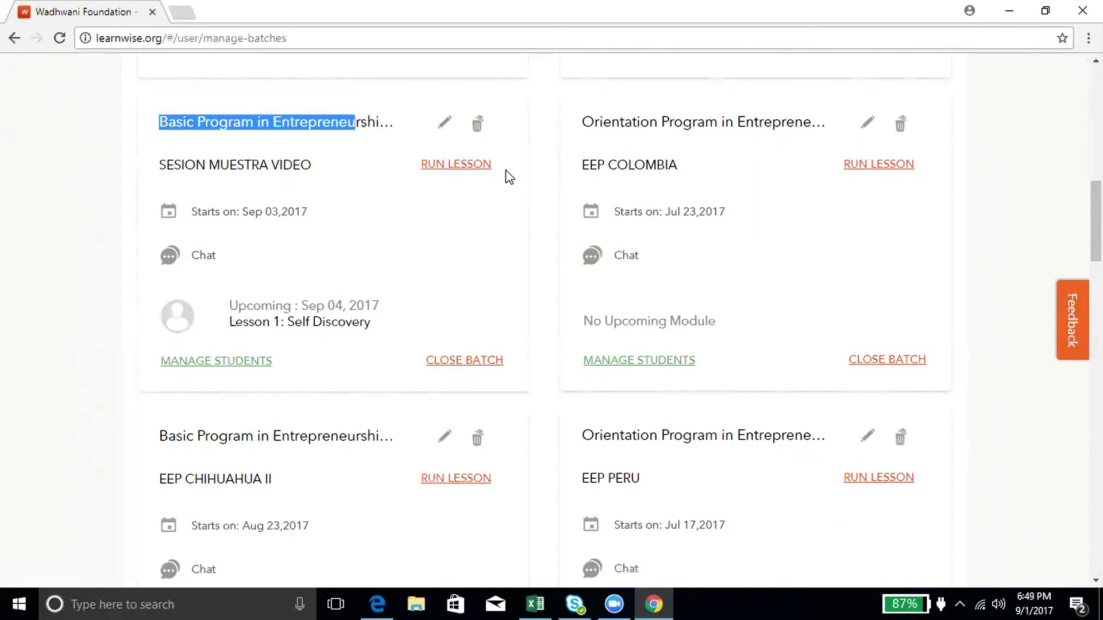
left_click_drag(1096, 221, 1096, 105)
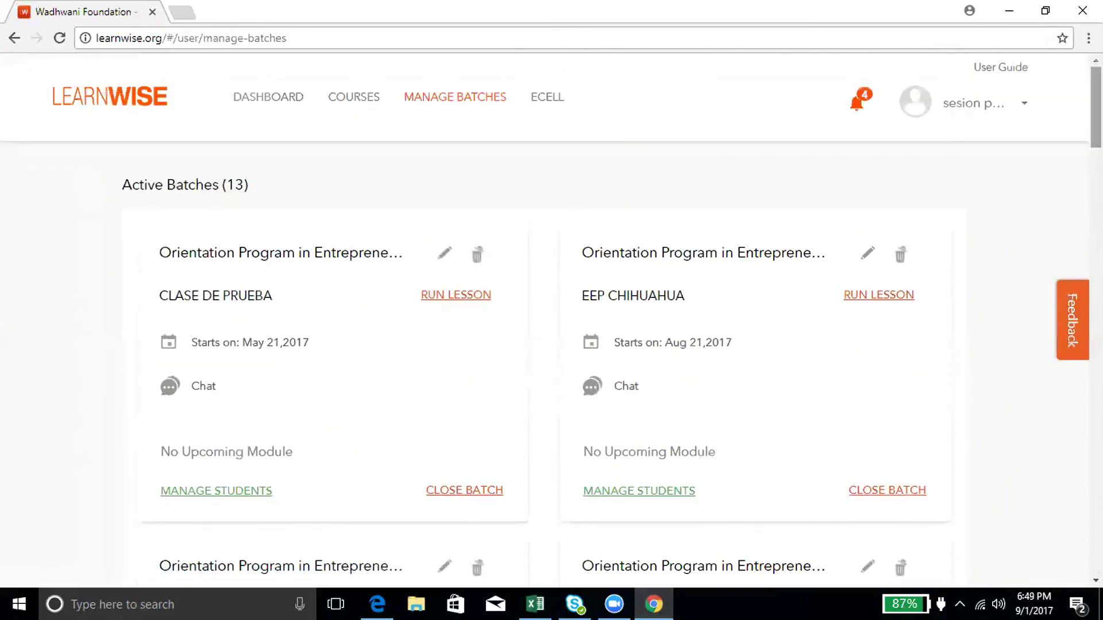